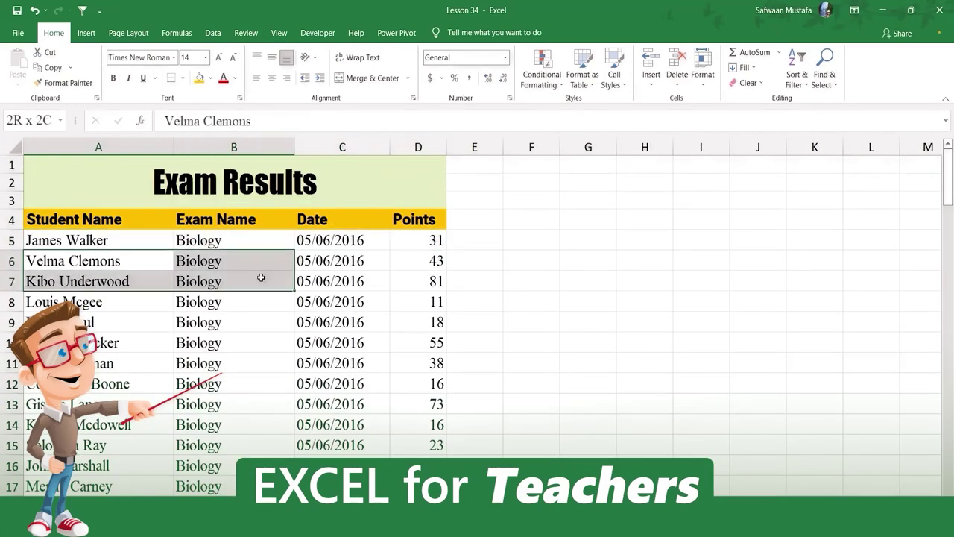
{"action": "left_click", "coordinate": [209, 78]}
{"action": "left_click", "coordinate": [208, 111]}
{"action": "left_click", "coordinate": [474, 322]}
{"action": "left_click_drag", "start_coordinate": [115, 249], "coordinate": [440, 260]}
{"action": "left_click", "coordinate": [64, 82]}
{"action": "left_click_drag", "start_coordinate": [75, 281], "coordinate": [75, 492]}
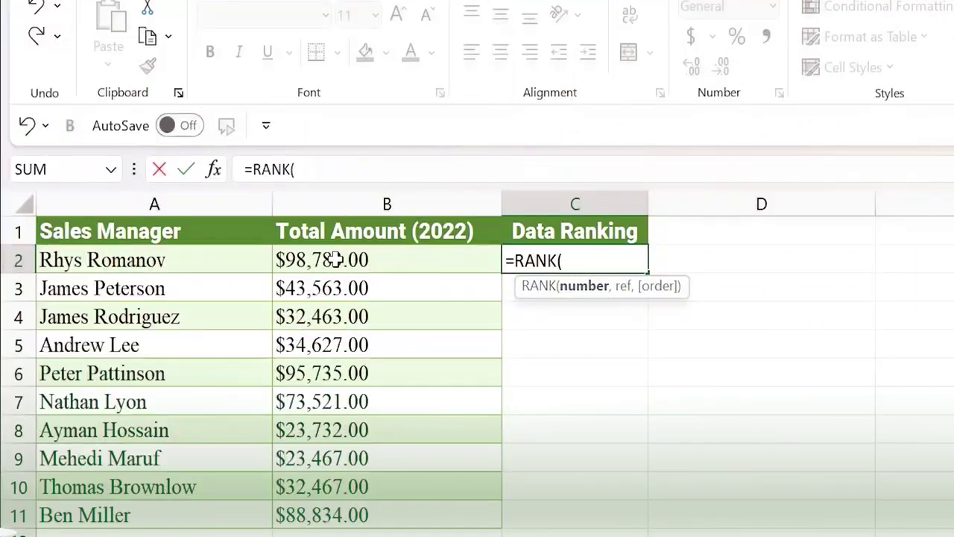
Extend the RANK formula in C2 with B2 as the number and B2:B11 as an absolute reference range
{"action": "type", "text": "B2,"}
{"action": "left_click", "coordinate": [484, 262]}
{"action": "key", "text": "ctrl+shift+Down"}
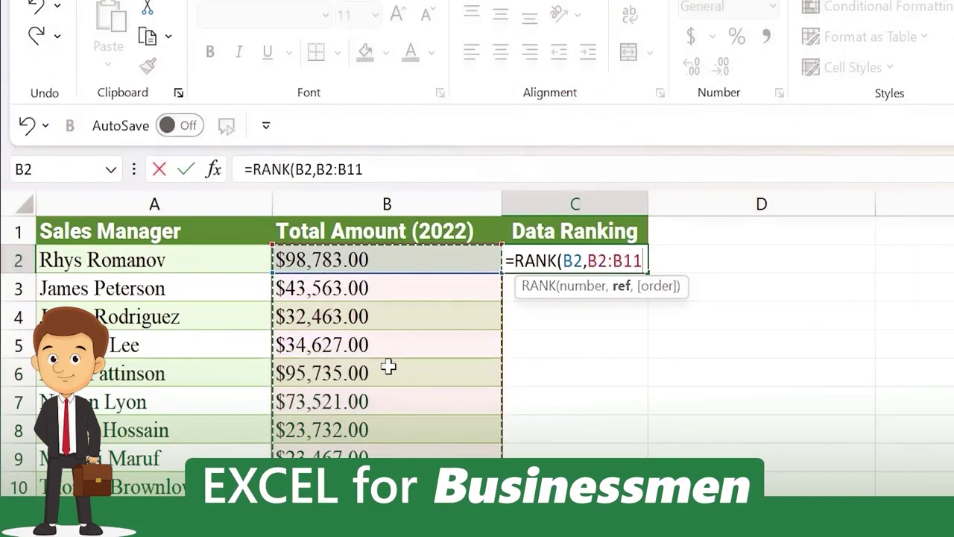
{"action": "key", "text": "F4"}
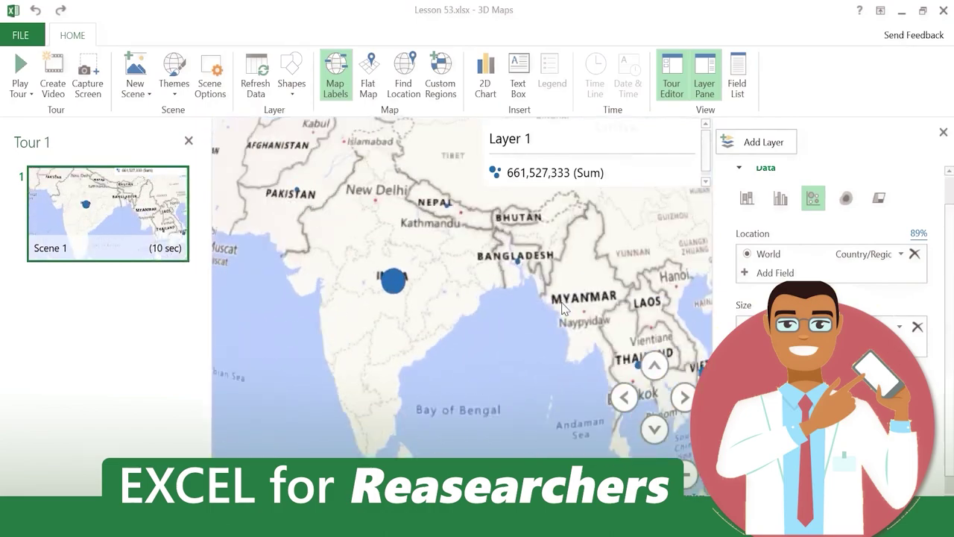
{"action": "mouse_move", "coordinate": [400, 292]}
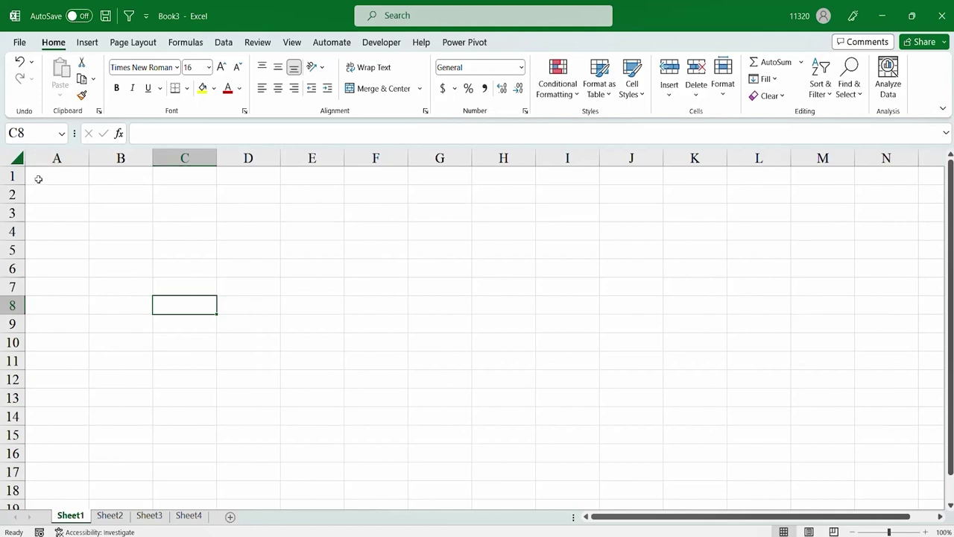
{"action": "left_click", "coordinate": [38, 179]}
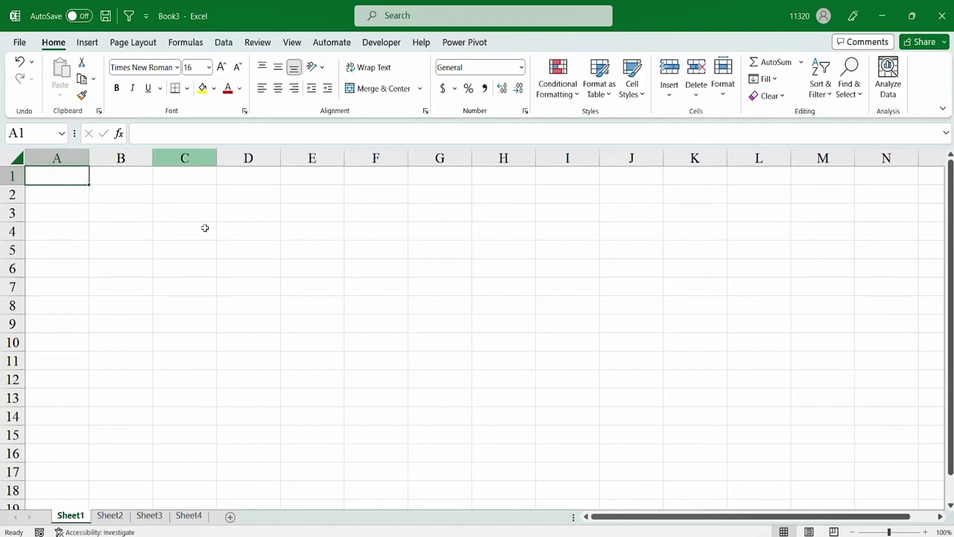
{"action": "mouse_move", "coordinate": [70, 181]}
{"action": "left_mouse_down"}
{"action": "mouse_move", "coordinate": [153, 204]}
{"action": "mouse_move", "coordinate": [560, 368]}
{"action": "mouse_move", "coordinate": [864, 453]}
{"action": "mouse_move", "coordinate": [934, 506]}
{"action": "mouse_move", "coordinate": [692, 445]}
{"action": "mouse_move", "coordinate": [68, 206]}
{"action": "mouse_move", "coordinate": [58, 178]}
{"action": "left_mouse_up"}
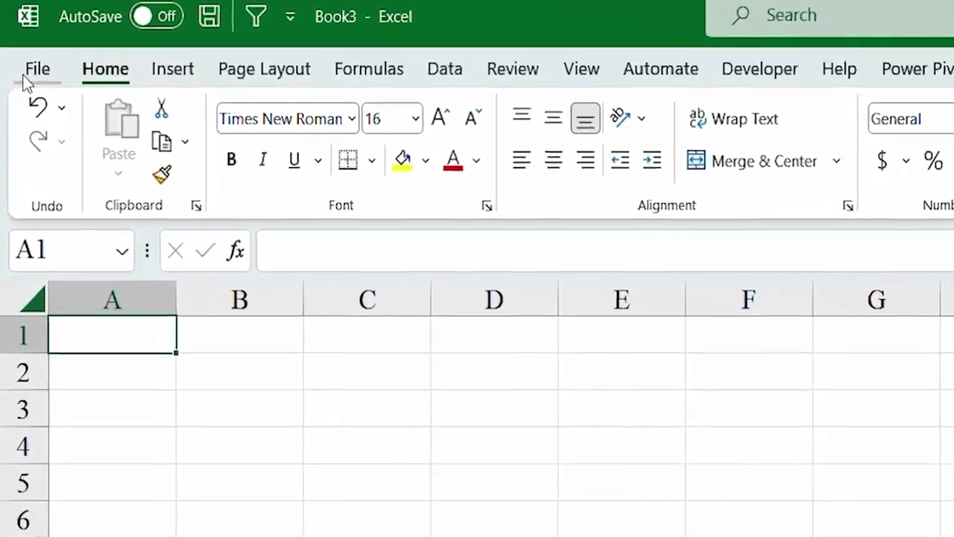
Create a new blank workbook and select across its visible grid before returning to cell A1
{"action": "left_click", "coordinate": [26, 55]}
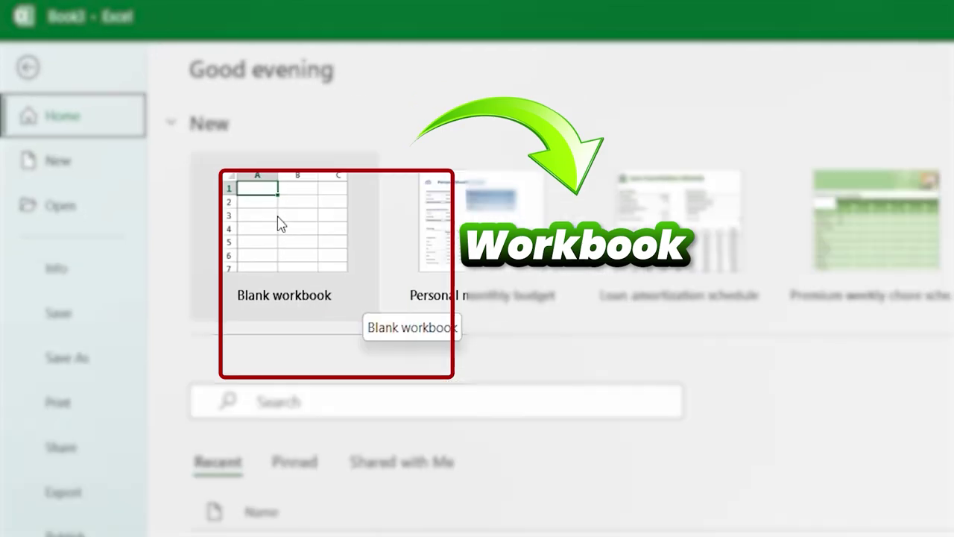
{"action": "left_click", "coordinate": [305, 252]}
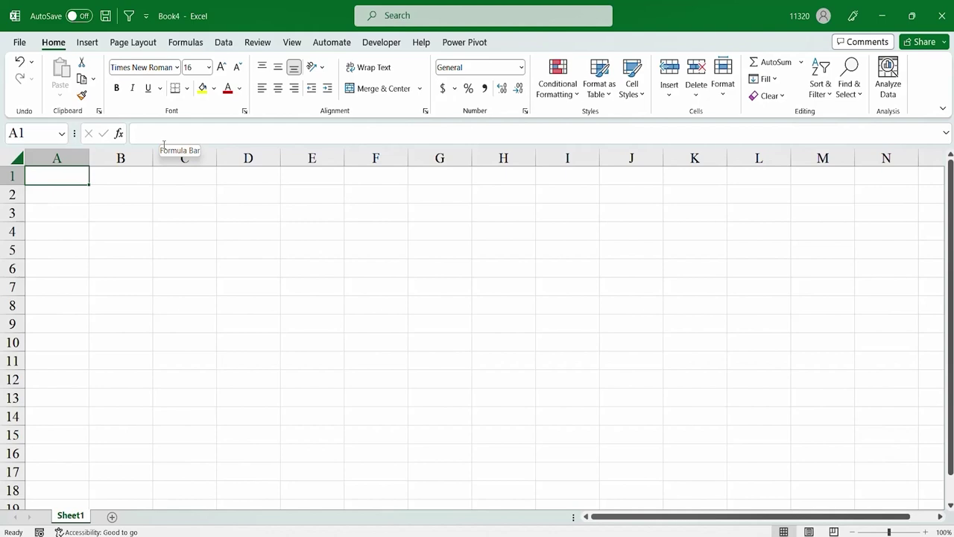
{"action": "left_click_drag", "start_coordinate": [49, 177], "coordinate": [916, 491]}
{"action": "left_click", "coordinate": [79, 184]}
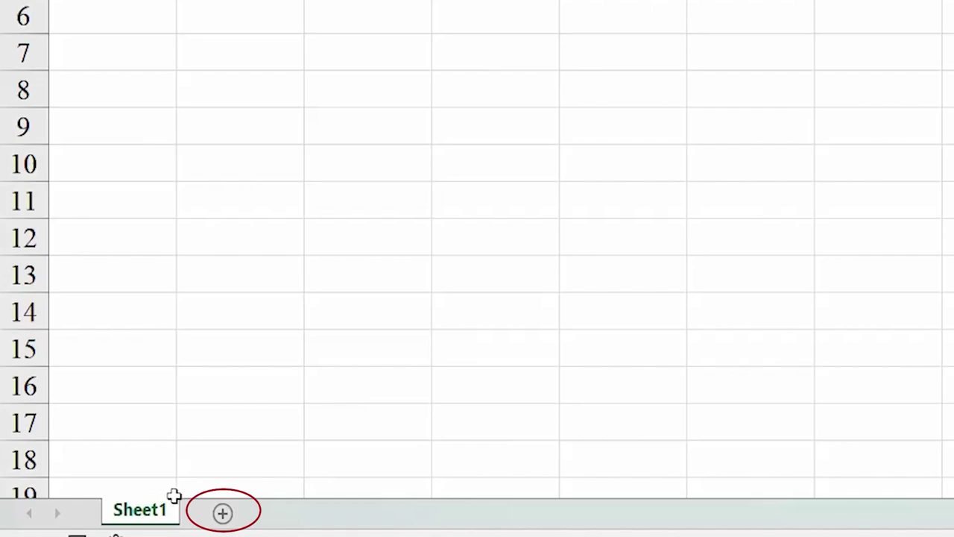
Add two more worksheets to the workbook and return to Sheet1
{"action": "left_click", "coordinate": [222, 512]}
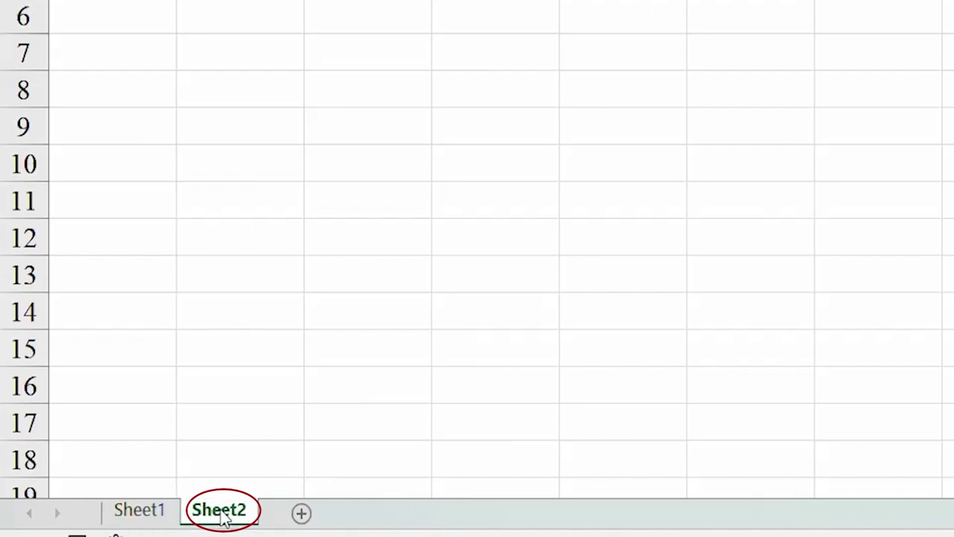
{"action": "left_click", "coordinate": [301, 513]}
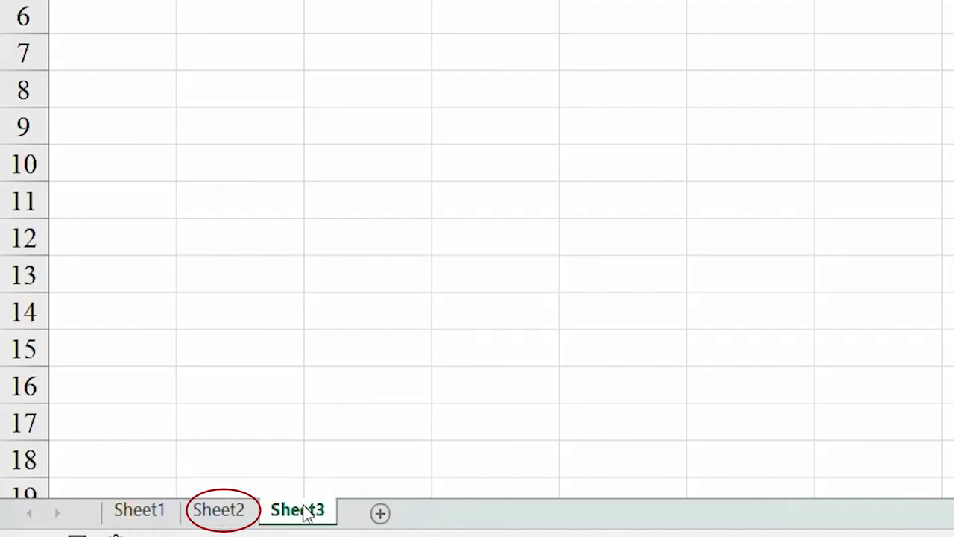
{"action": "left_click", "coordinate": [158, 517]}
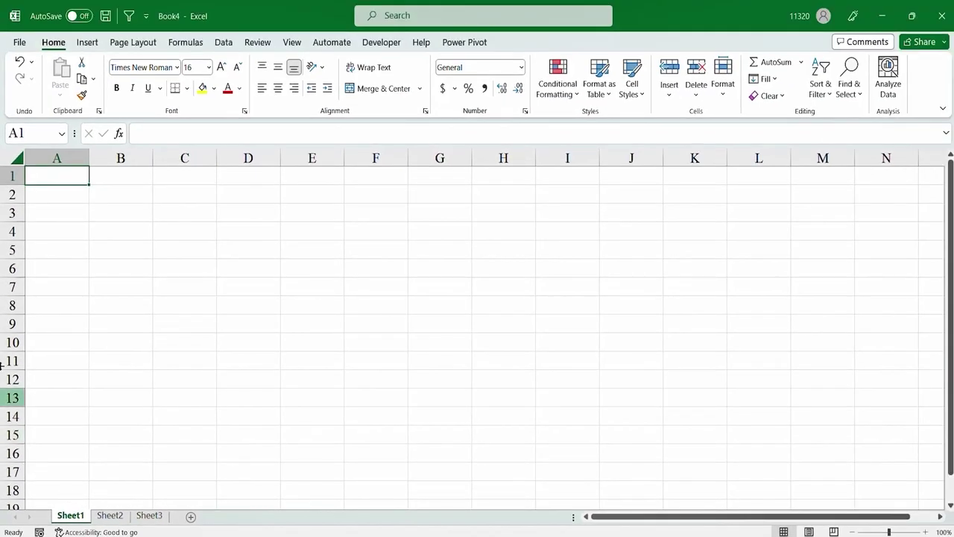
Examine the cells of Sheet1 by selecting B1, C1, A1, the range A1:B4, and single cells through B2
{"action": "left_click", "coordinate": [113, 178]}
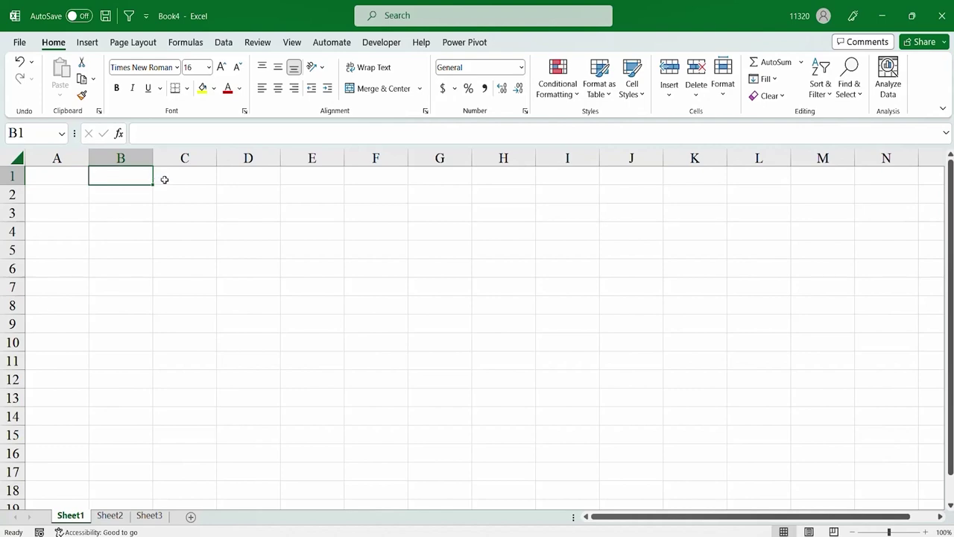
{"action": "left_click", "coordinate": [164, 179]}
{"action": "left_click", "coordinate": [50, 185]}
{"action": "left_click", "coordinate": [48, 175]}
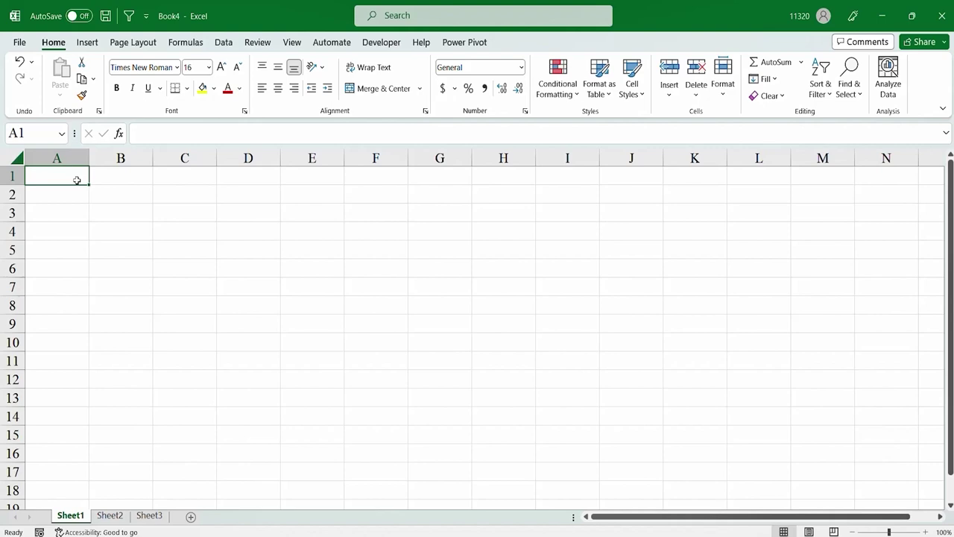
{"action": "left_click_drag", "start_coordinate": [83, 182], "coordinate": [149, 231]}
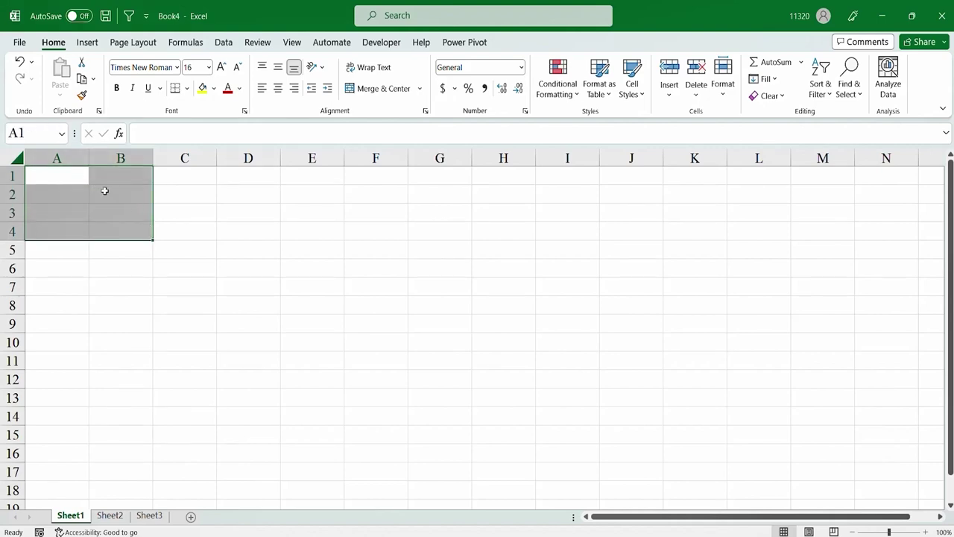
{"action": "left_click", "coordinate": [82, 182]}
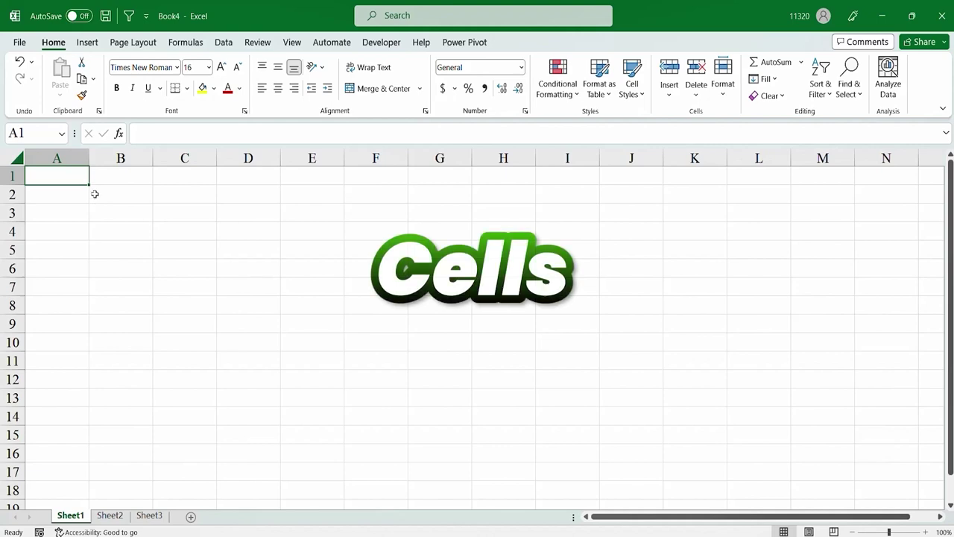
{"action": "left_click", "coordinate": [126, 176]}
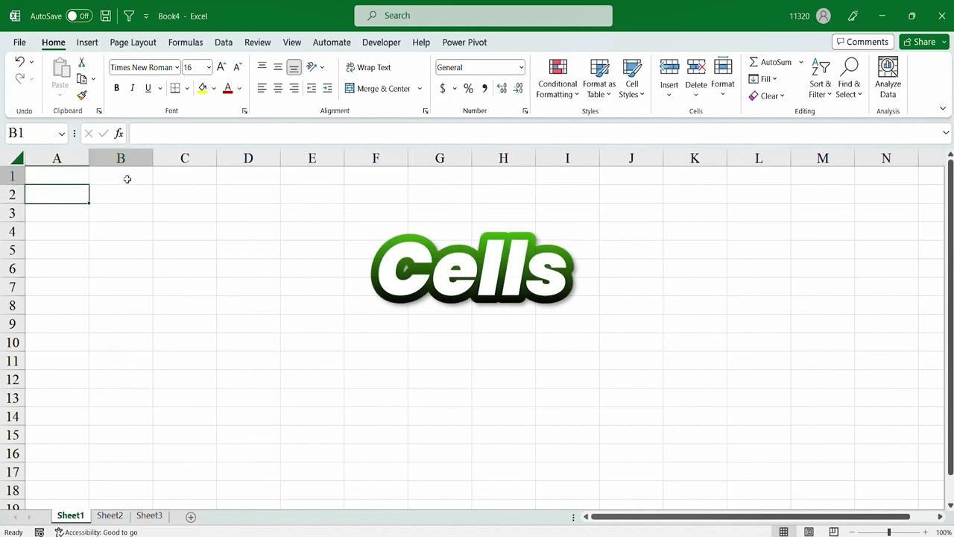
{"action": "left_click", "coordinate": [126, 191]}
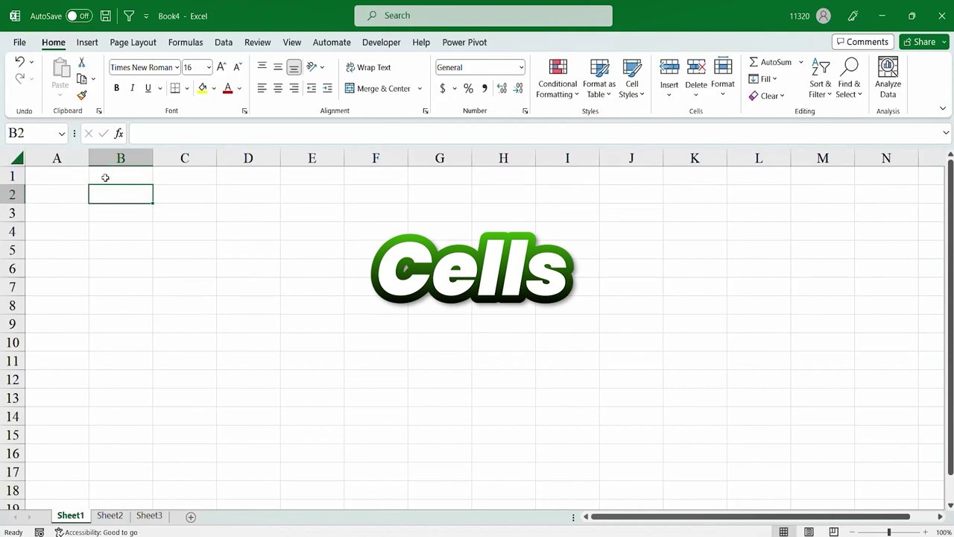
Enter the text "Cells" in cell A1 and reselect that cell
{"action": "left_click", "coordinate": [60, 177]}
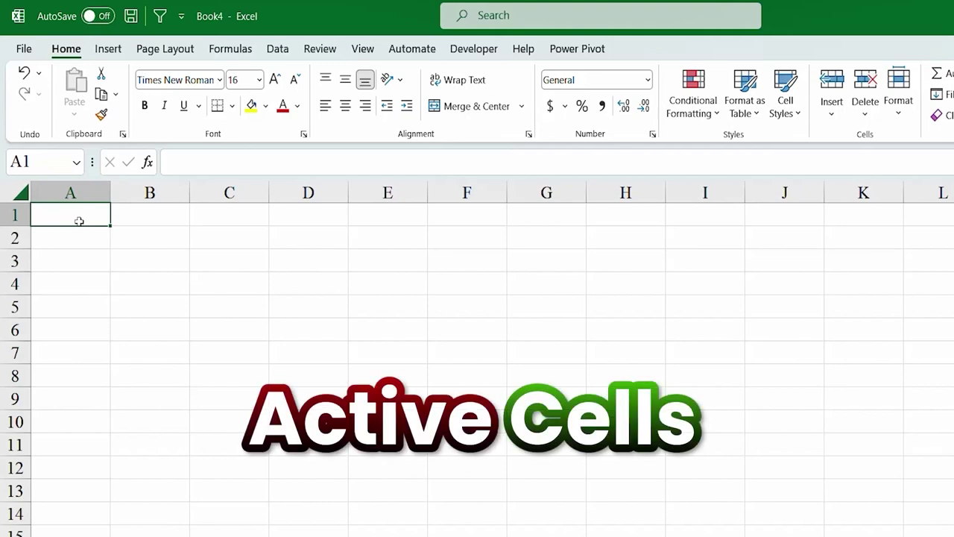
{"action": "type", "text": "Cells"}
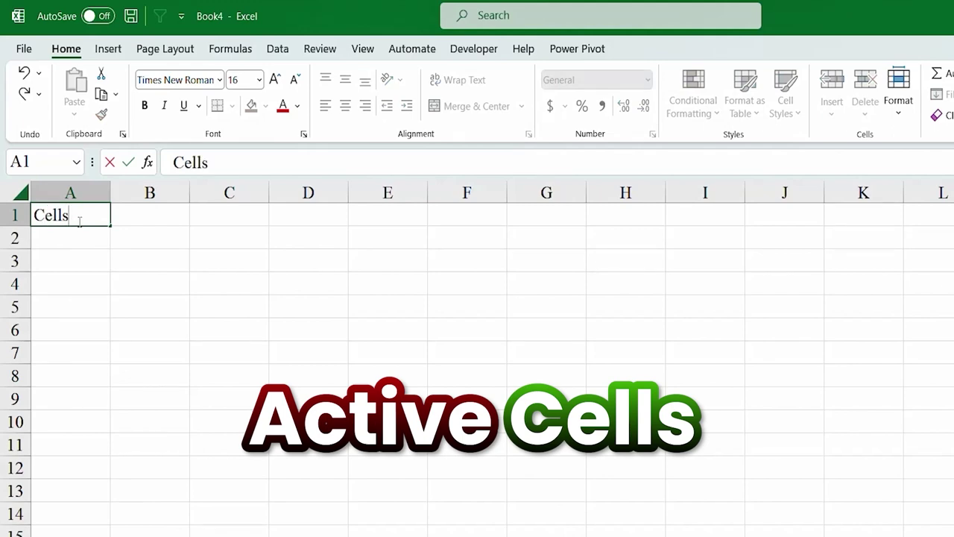
{"action": "left_click", "coordinate": [82, 274]}
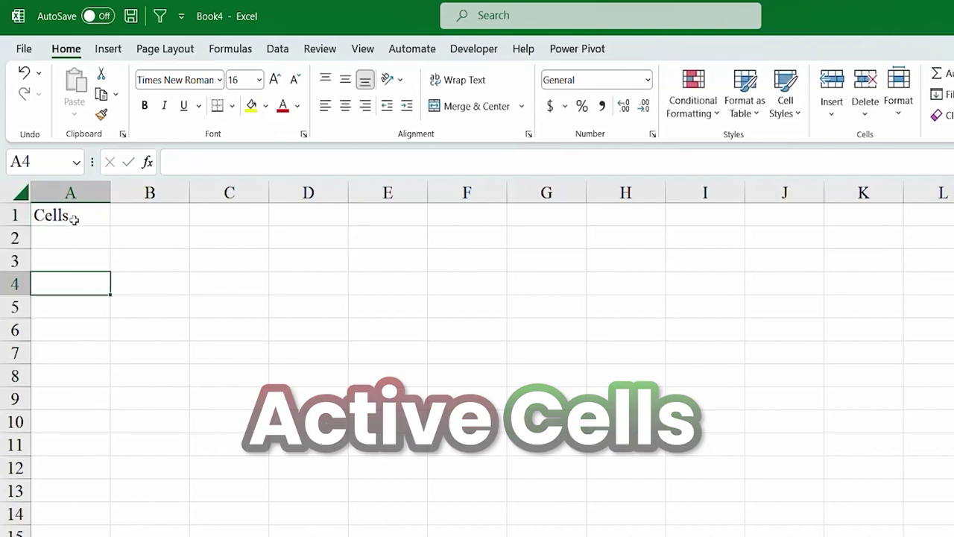
{"action": "left_click", "coordinate": [73, 218]}
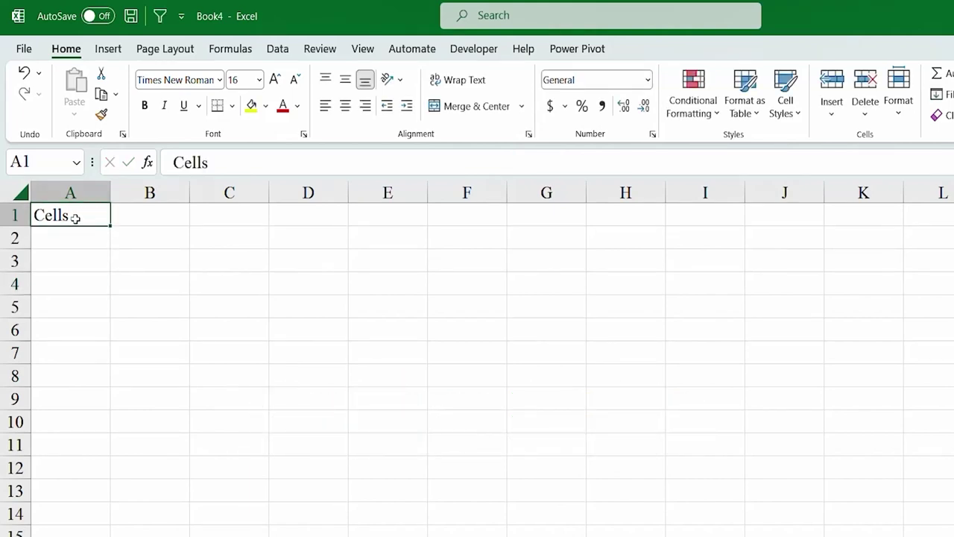
Open A1 for in-cell editing and replace its whole text with "Cells"
{"action": "double_click", "coordinate": [65, 215]}
{"action": "double_click", "coordinate": [64, 215]}
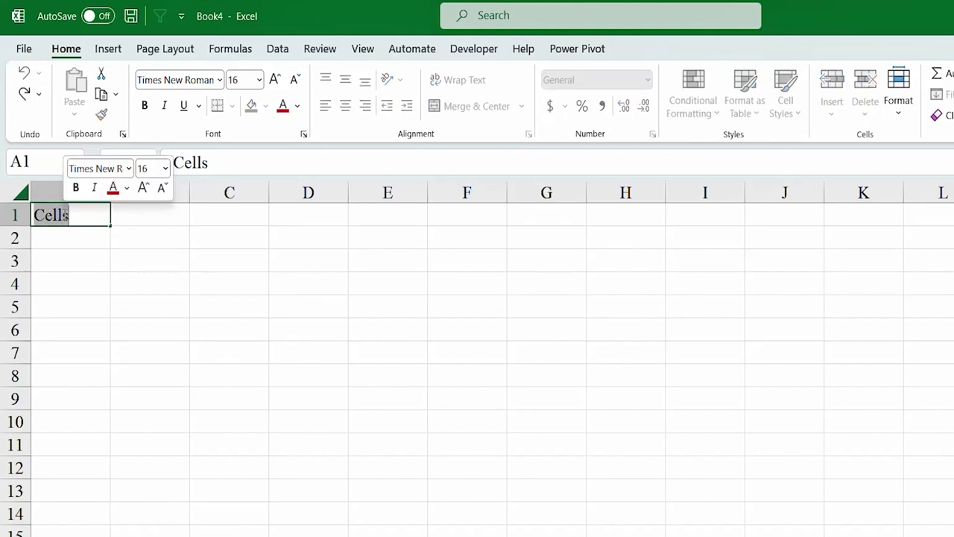
{"action": "type", "text": "Cells"}
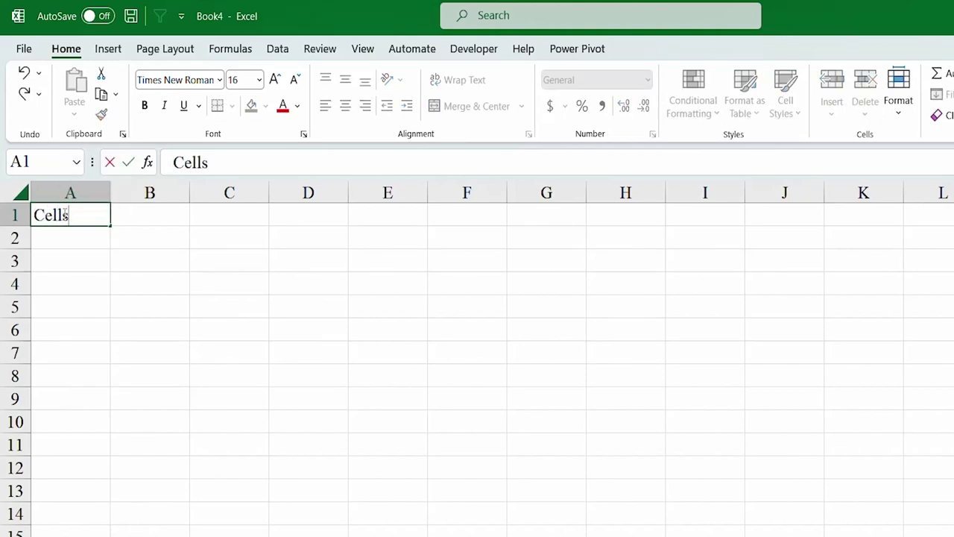
Examine A1's content in the formula bar by selecting its text there, and finish with cell A1 selected
{"action": "left_click_drag", "start_coordinate": [222, 164], "coordinate": [173, 164]}
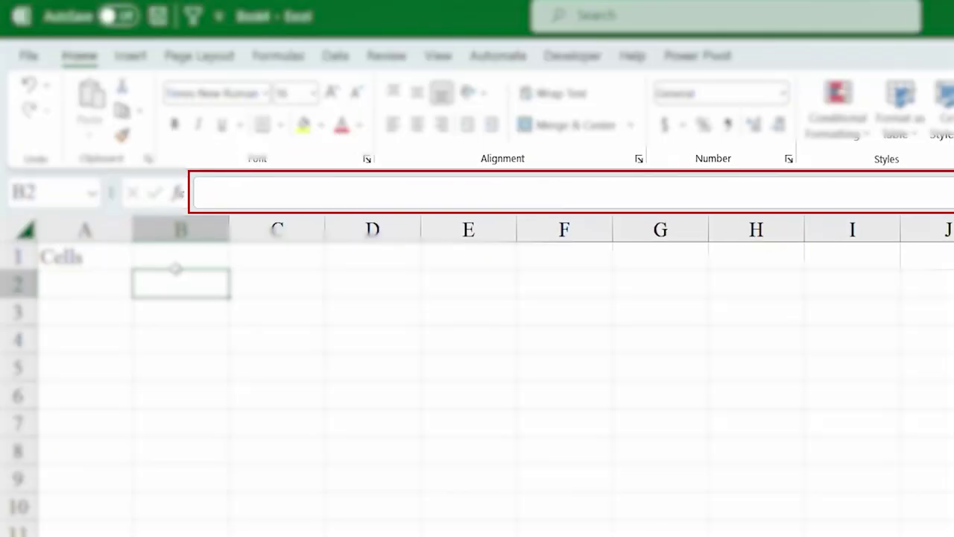
{"action": "left_click", "coordinate": [106, 258]}
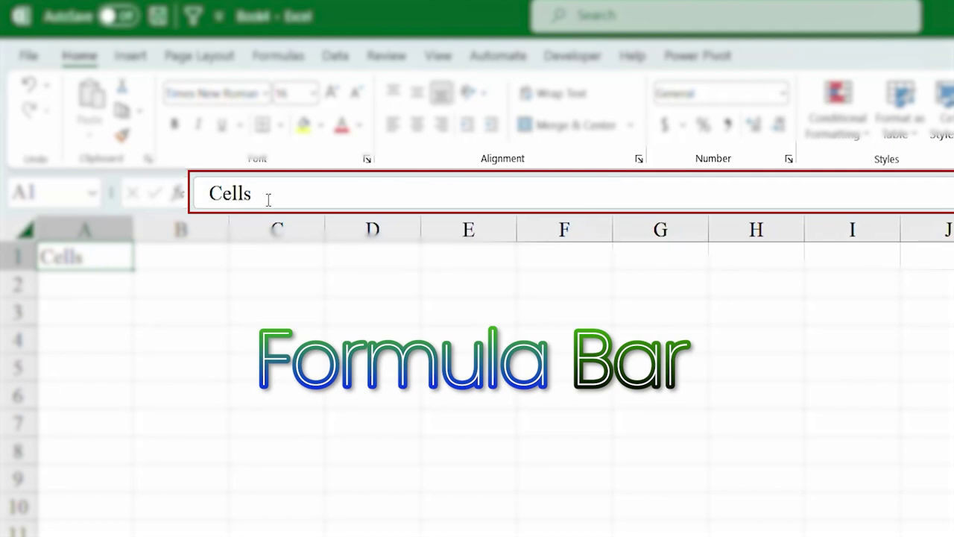
{"action": "left_click_drag", "start_coordinate": [269, 198], "coordinate": [205, 195]}
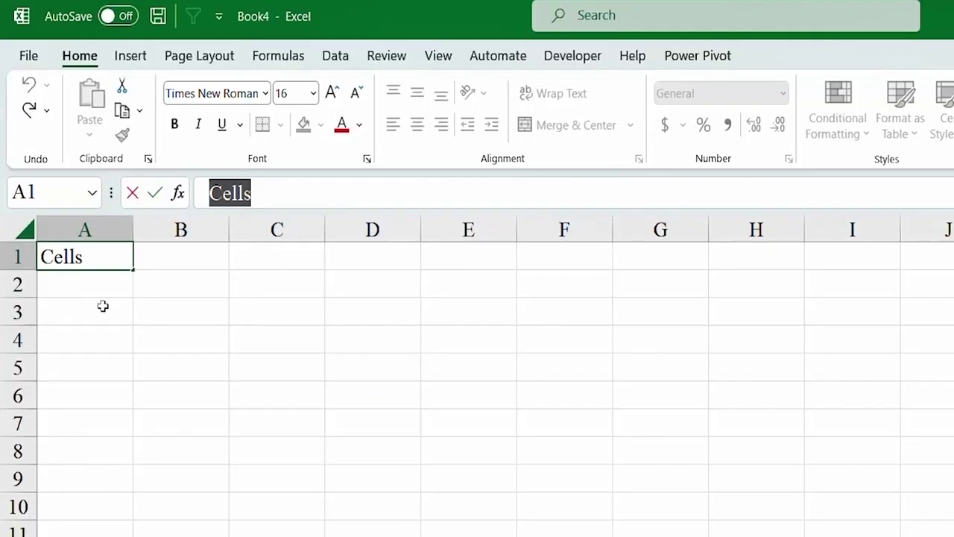
{"action": "left_click", "coordinate": [87, 281]}
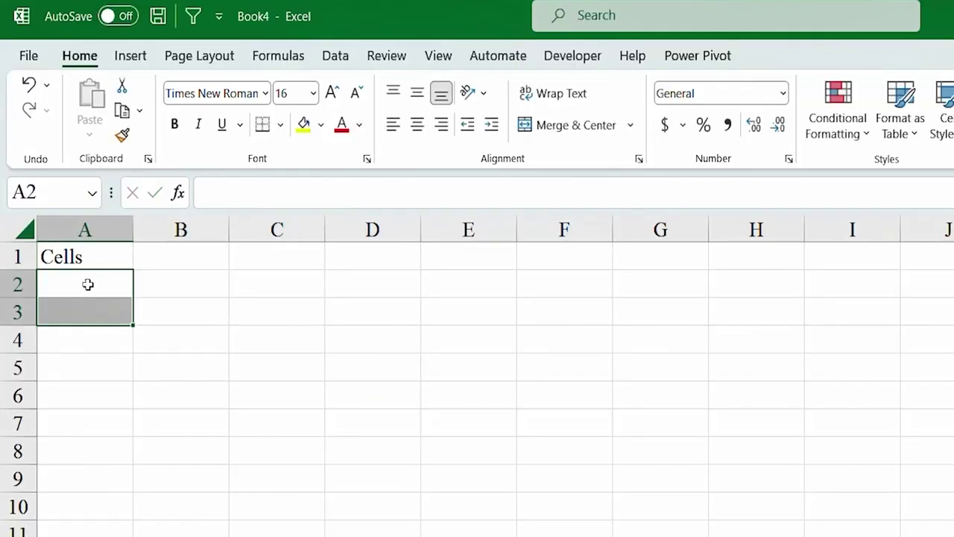
{"action": "left_click", "coordinate": [79, 258]}
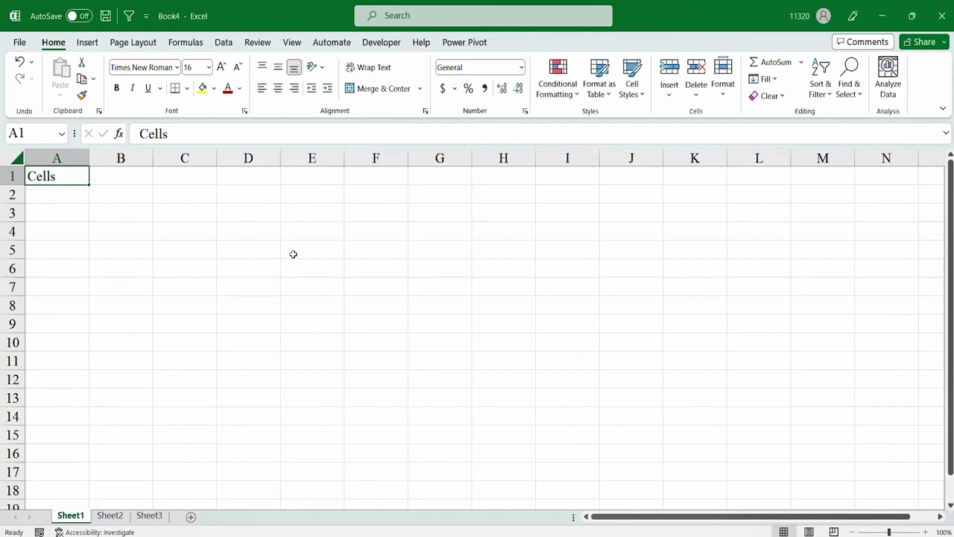
Examine the address of cell E8 by selecting column E and row 8 separately and together, ending on E8
{"action": "left_click", "coordinate": [310, 302]}
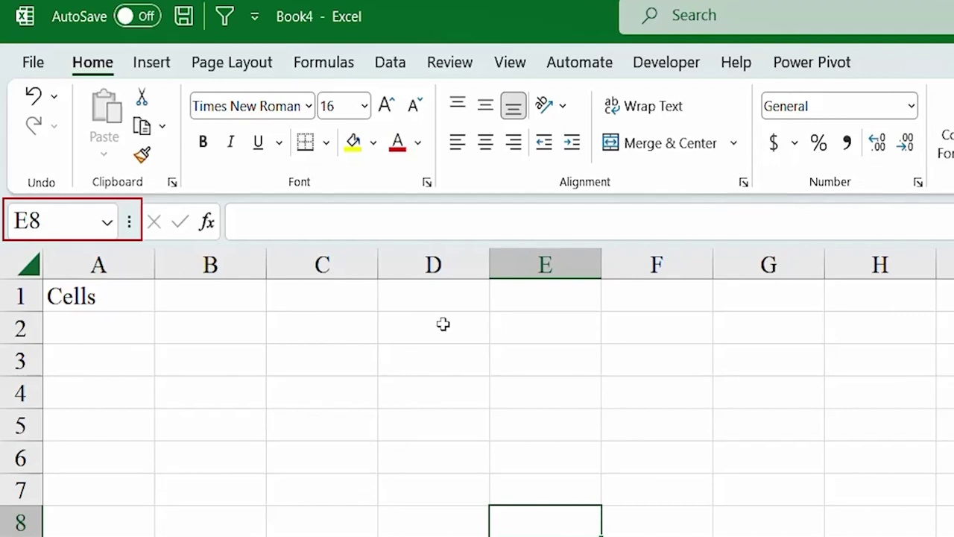
{"action": "left_click", "coordinate": [548, 262]}
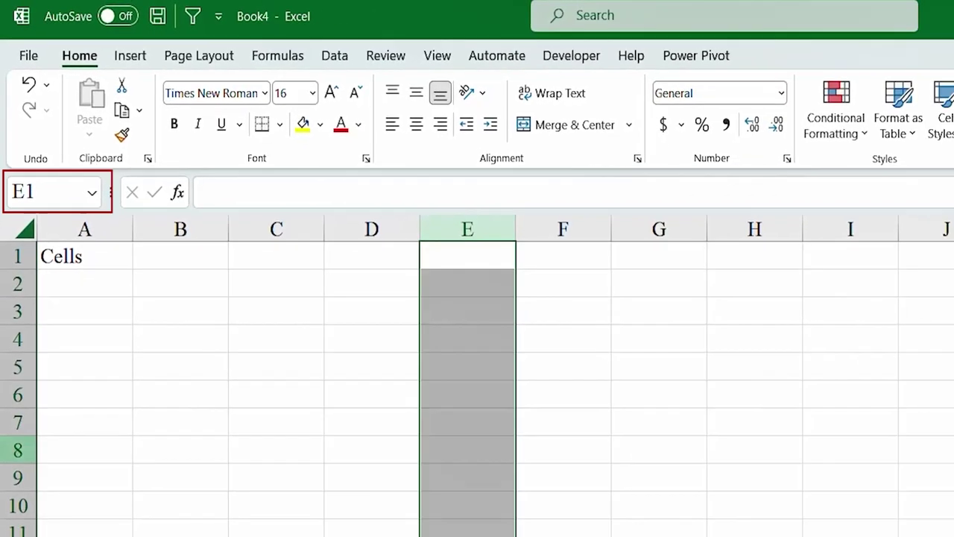
{"action": "left_click", "coordinate": [32, 525]}
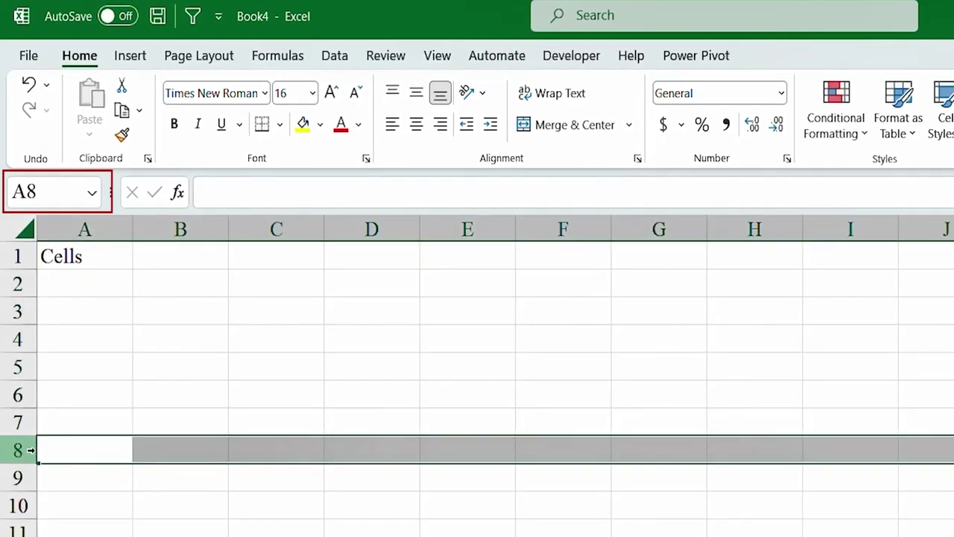
{"action": "left_click", "coordinate": [493, 229], "text": "ctrl"}
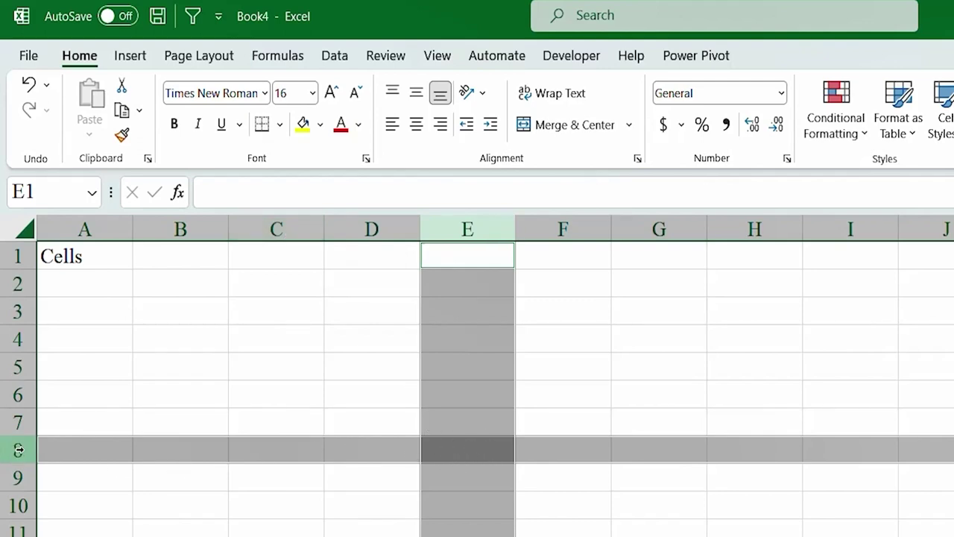
{"action": "left_click", "coordinate": [443, 455]}
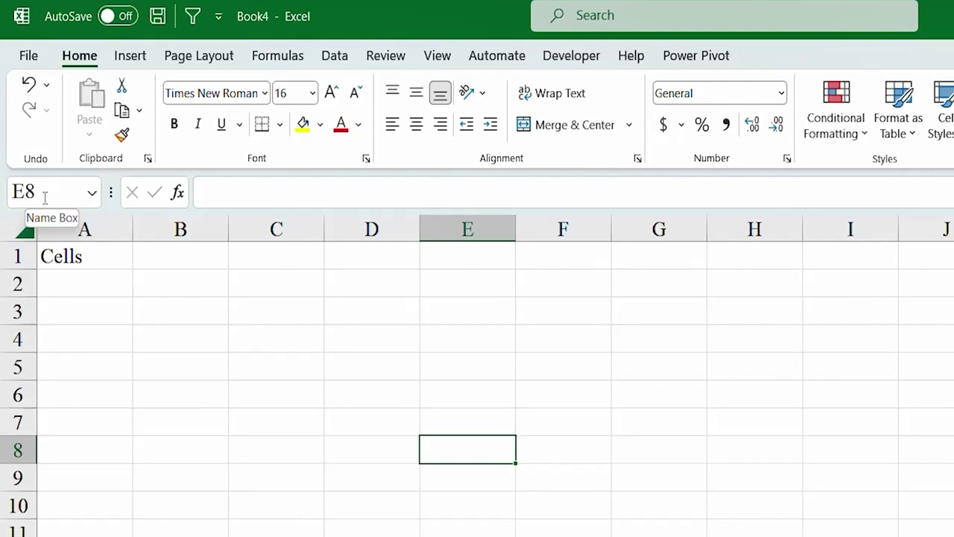
Delete the text in cell A1 and leave the empty cell selected
{"action": "left_click", "coordinate": [70, 257]}
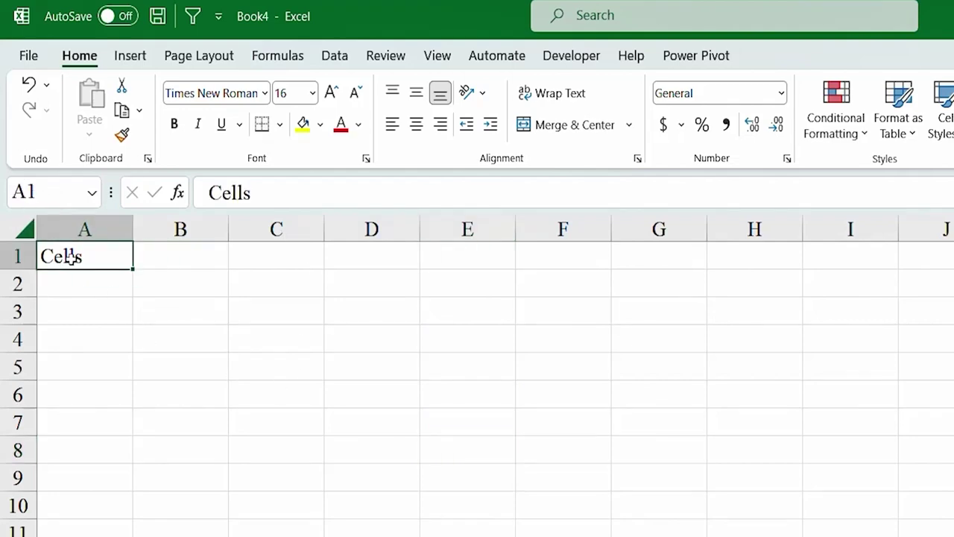
{"action": "key", "text": "Delete"}
{"action": "left_click", "coordinate": [173, 339]}
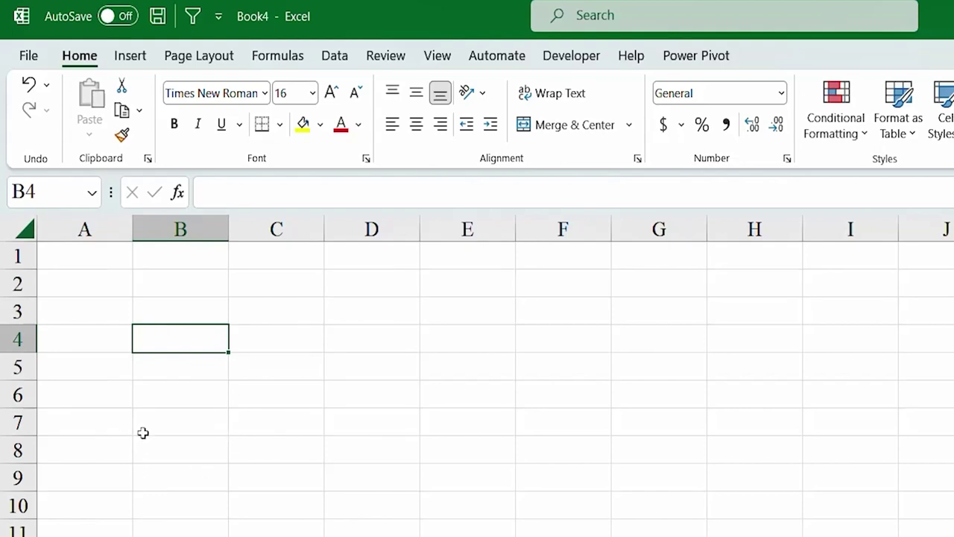
{"action": "left_click", "coordinate": [91, 265]}
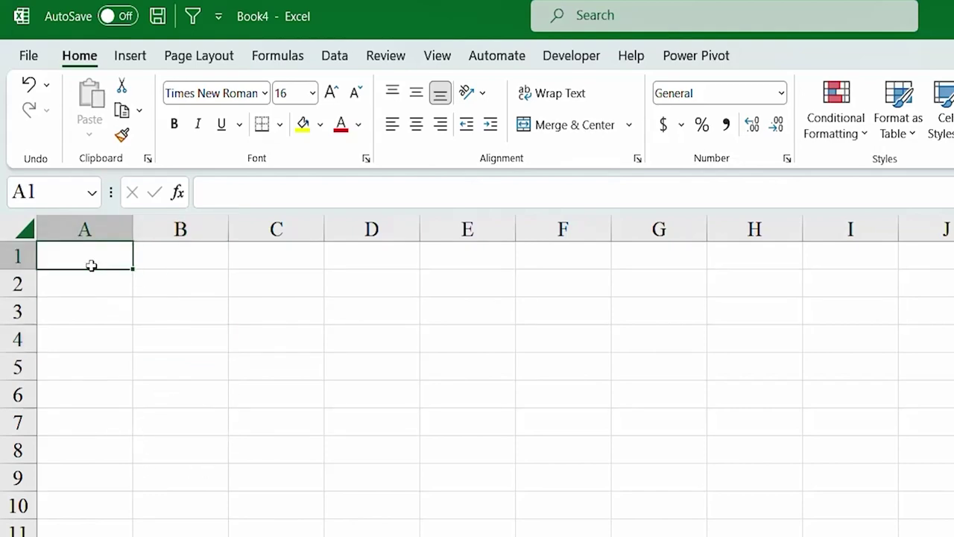